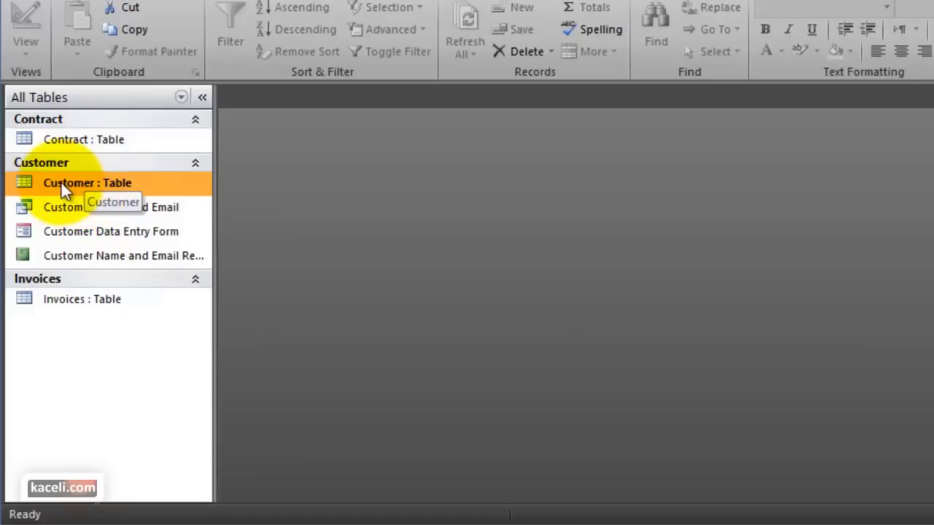
- Open the Customer table's records from the navigation pane
left_click(61, 140)
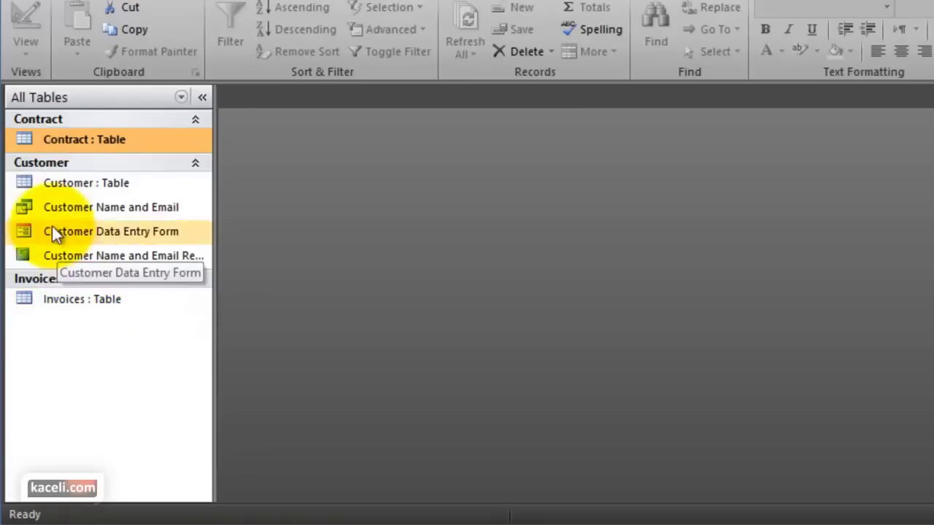
double_click(77, 184)
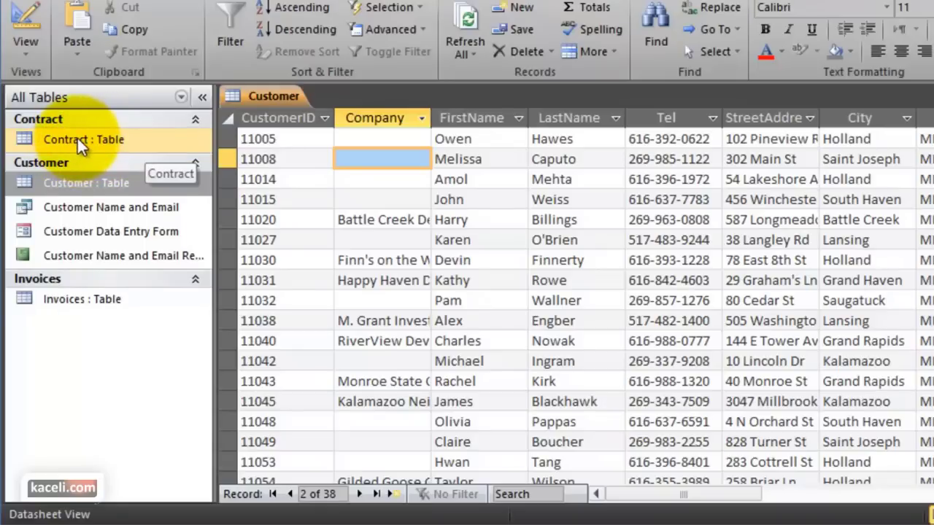
- Open the Contract and Invoices tables, widening the Invoices table's Invoice Item column to show full names
double_click(79, 145)
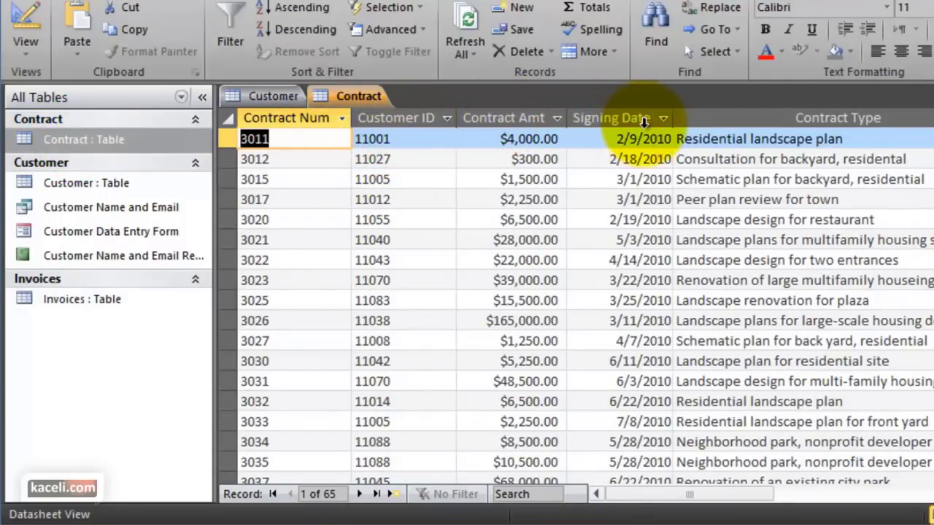
left_click(830, 201)
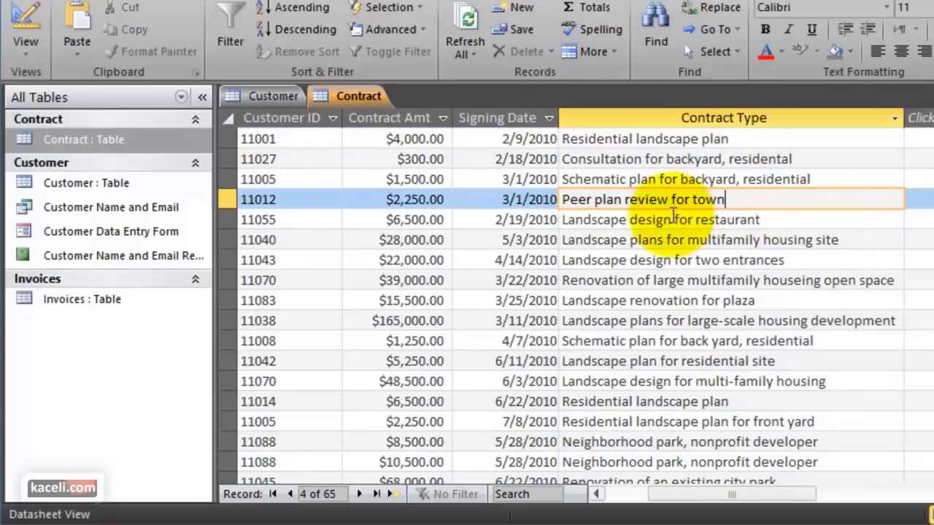
left_click(79, 305)
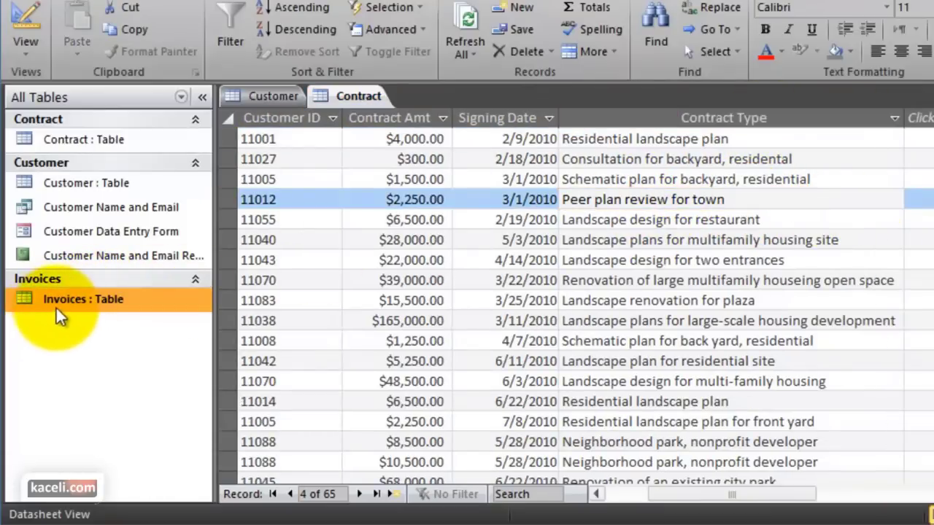
double_click(71, 310)
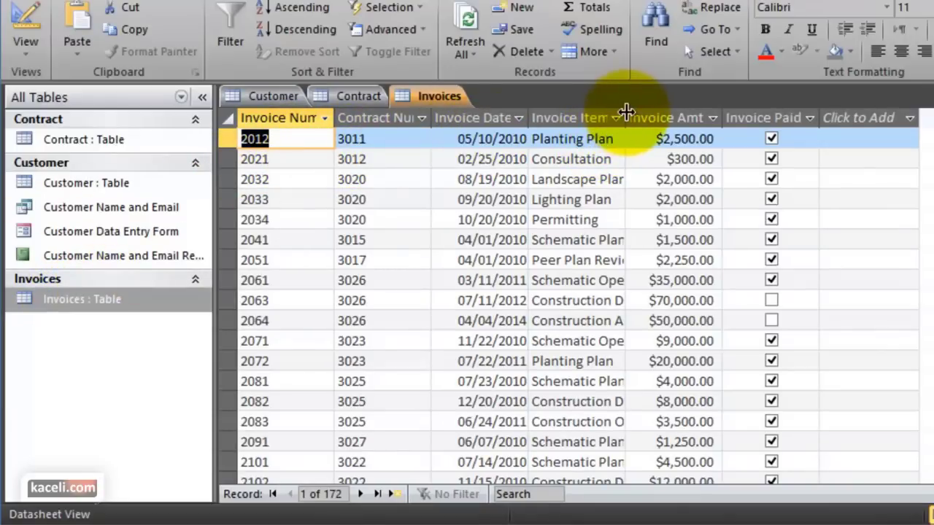
left_click_drag(626, 118, 678, 128)
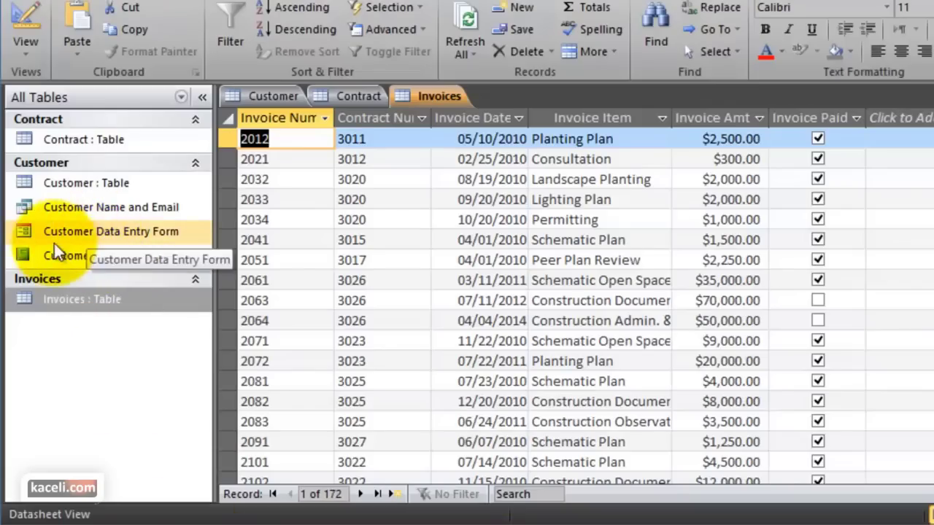
- Return to the Customer table, select FirstName and LastName, and scroll right to State, Zip and Email
left_click(89, 192)
double_click(89, 188)
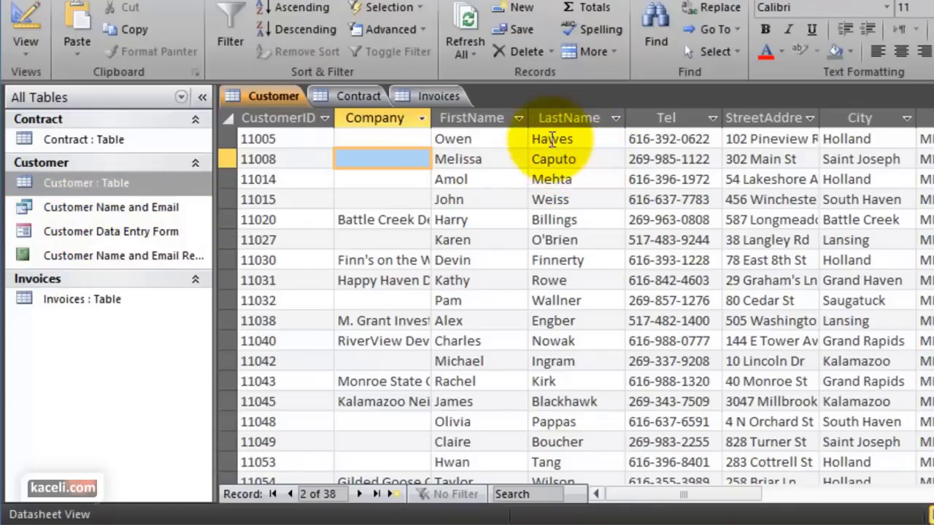
left_click(480, 120)
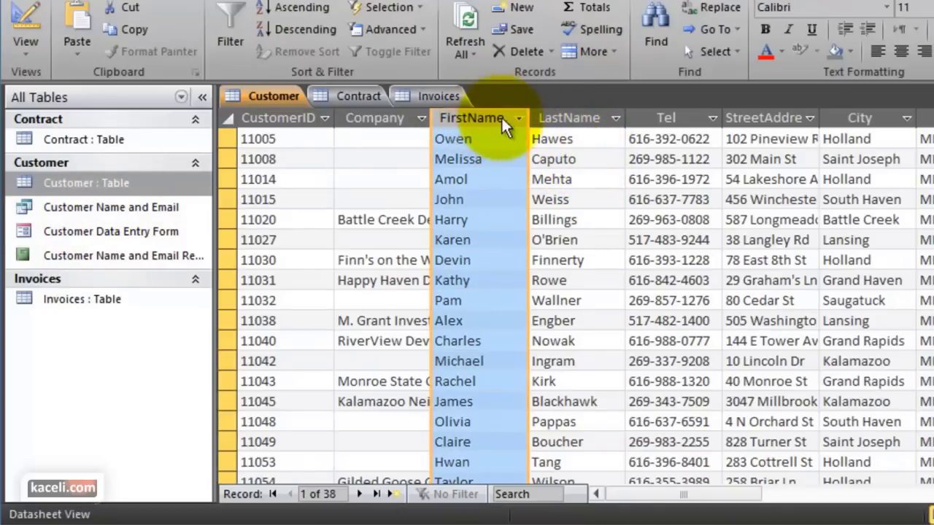
left_click(573, 120)
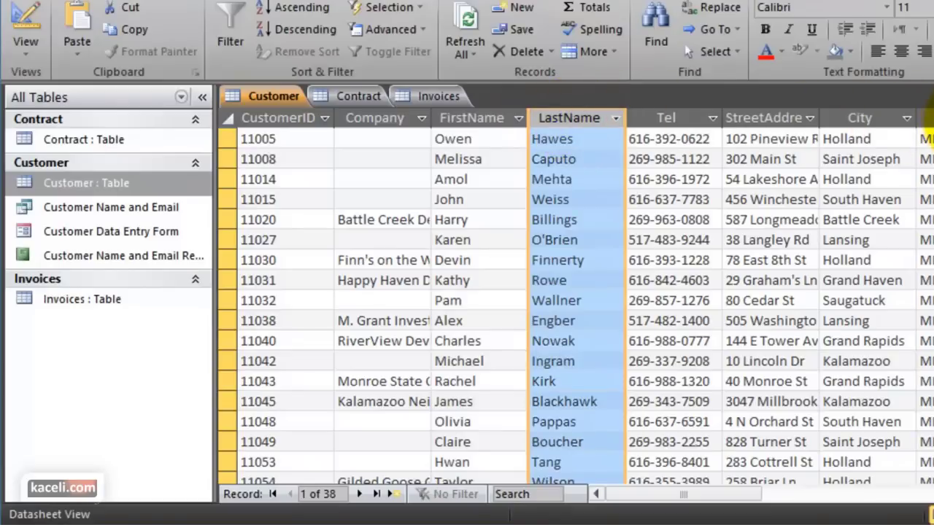
left_click(778, 494)
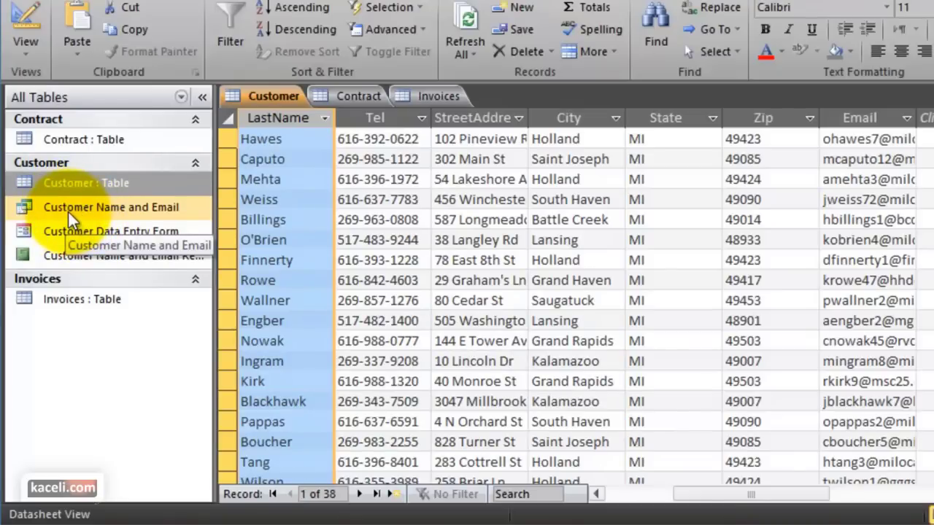
- Open the Customer Name and Email query, then move through the Customer table's blank new-record row
double_click(73, 219)
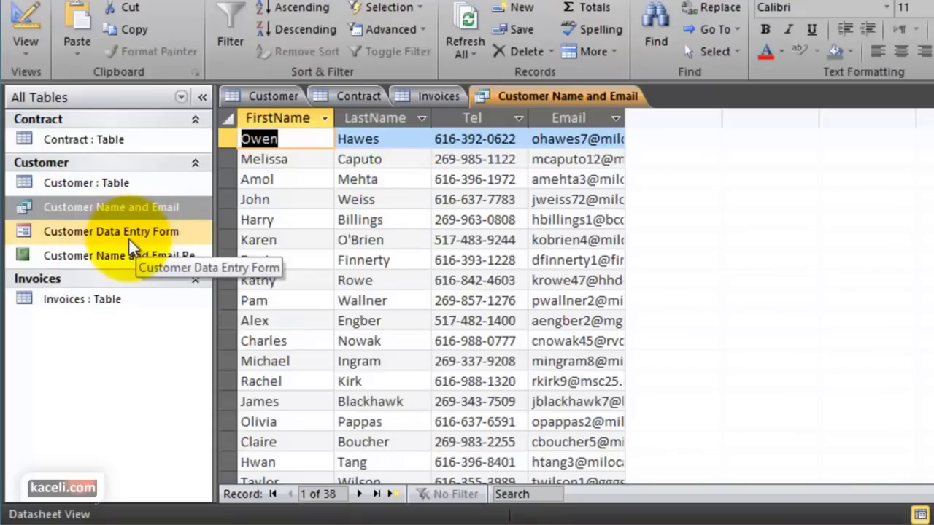
double_click(124, 186)
scroll(496, 314, "down", 3)
scroll(497, 314, "down", 10)
scroll(452, 299, "up", 2)
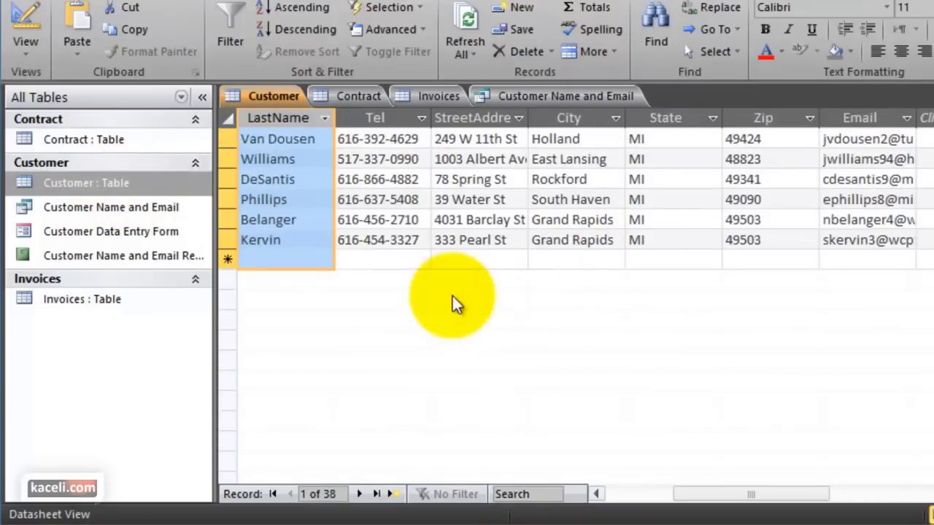
left_click(355, 260)
key("Tab")
key("Tab")
left_click(755, 264)
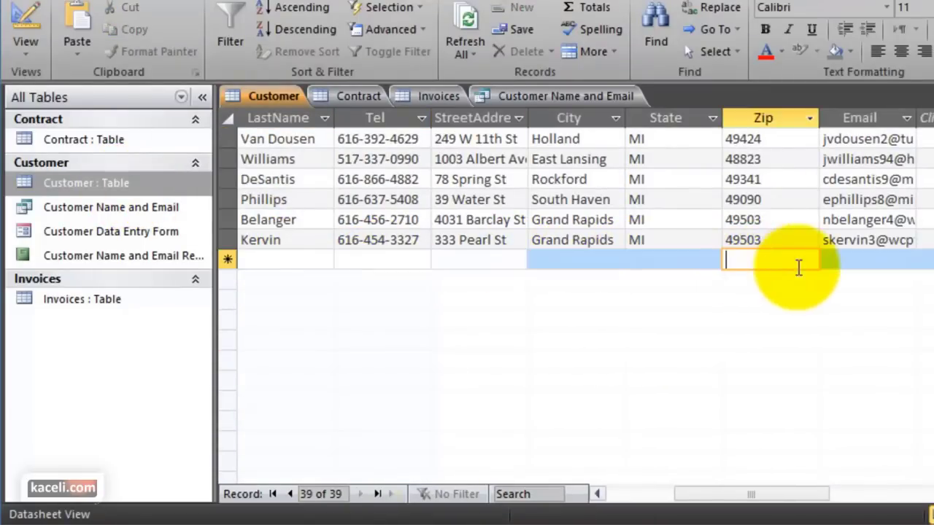
- Open the Customer Data Entry Form at blank record 39, then select the Customer Name and Email Report
double_click(99, 235)
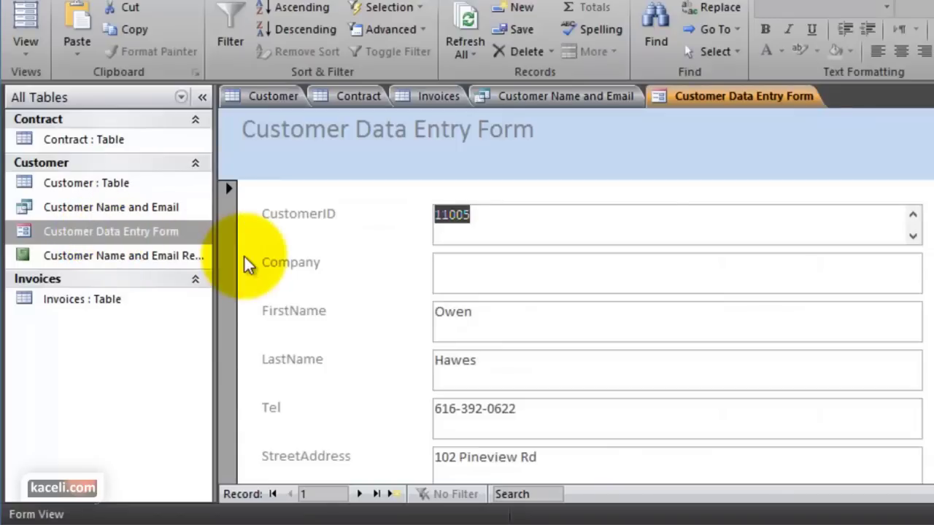
scroll(399, 263, "down", 3)
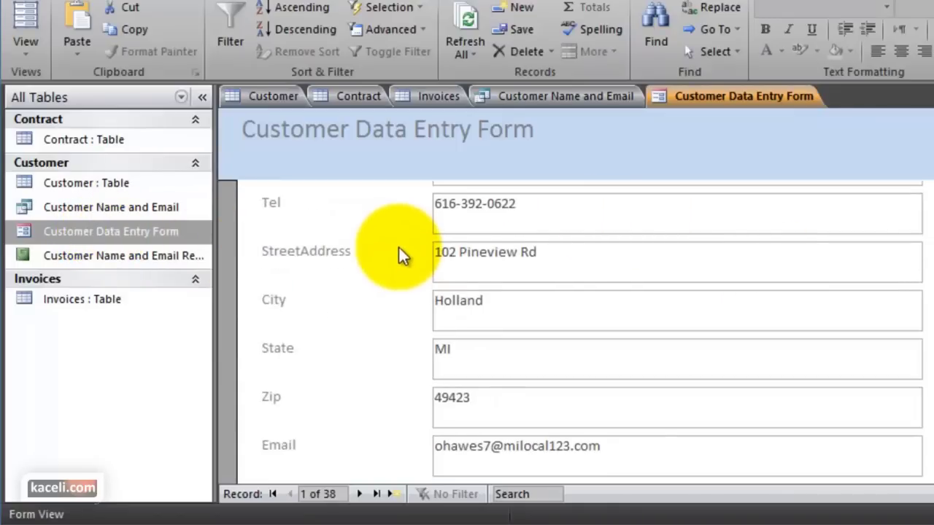
scroll(368, 332, "up", 3)
scroll(367, 314, "down", 3)
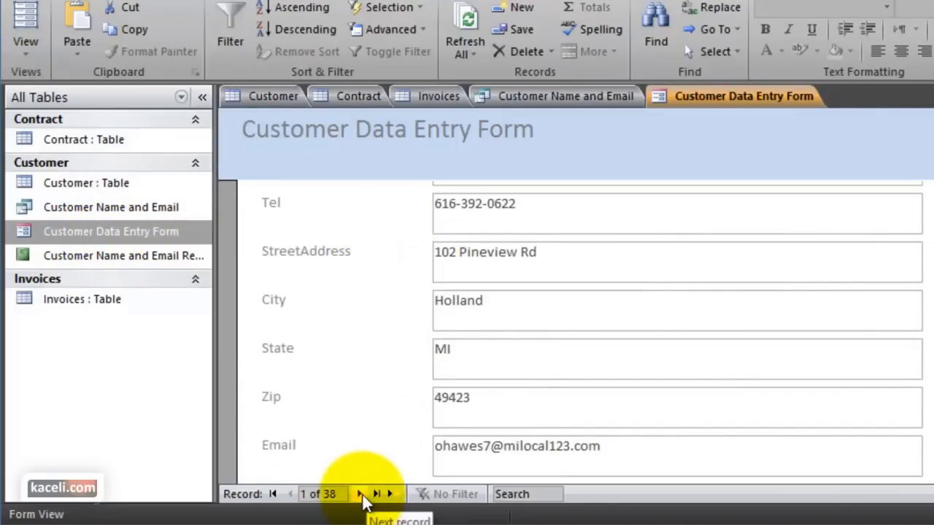
left_click(362, 493)
left_click(394, 496)
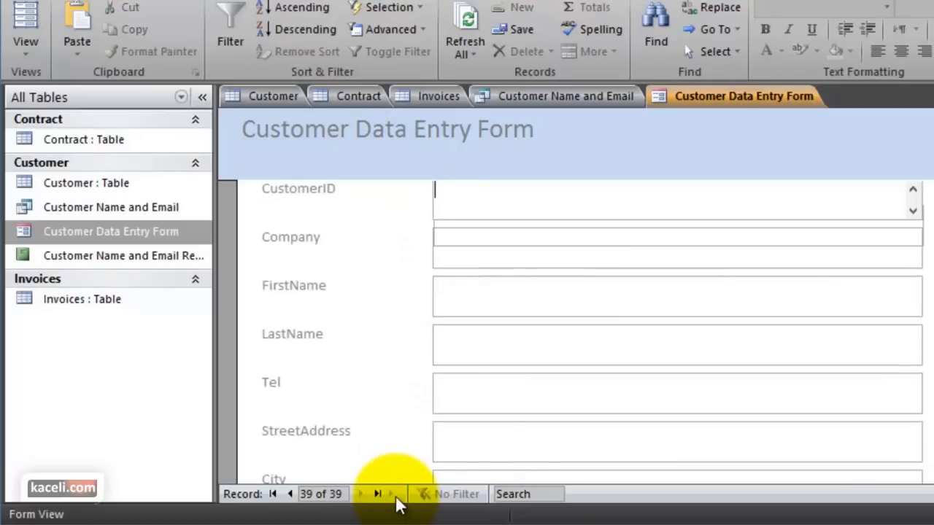
scroll(561, 295, "up", 1)
left_click(467, 260)
left_click(473, 322)
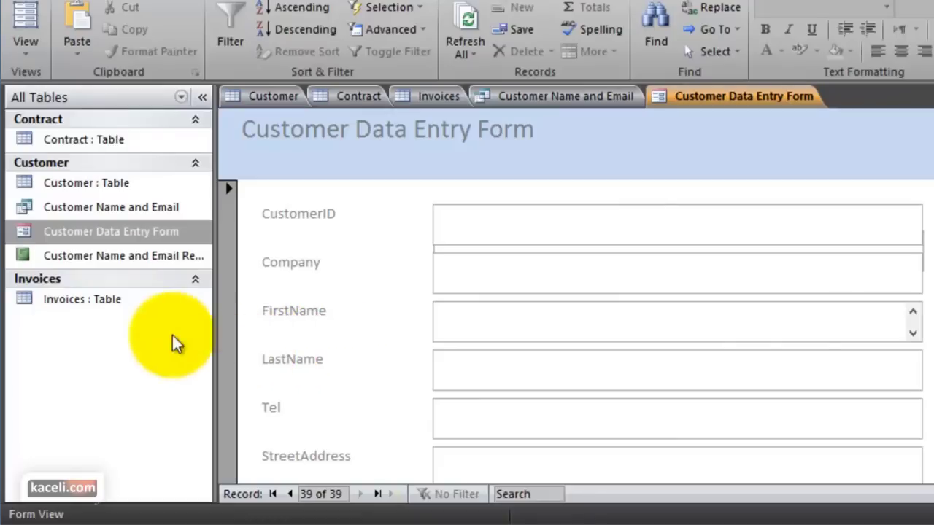
left_click(128, 257)
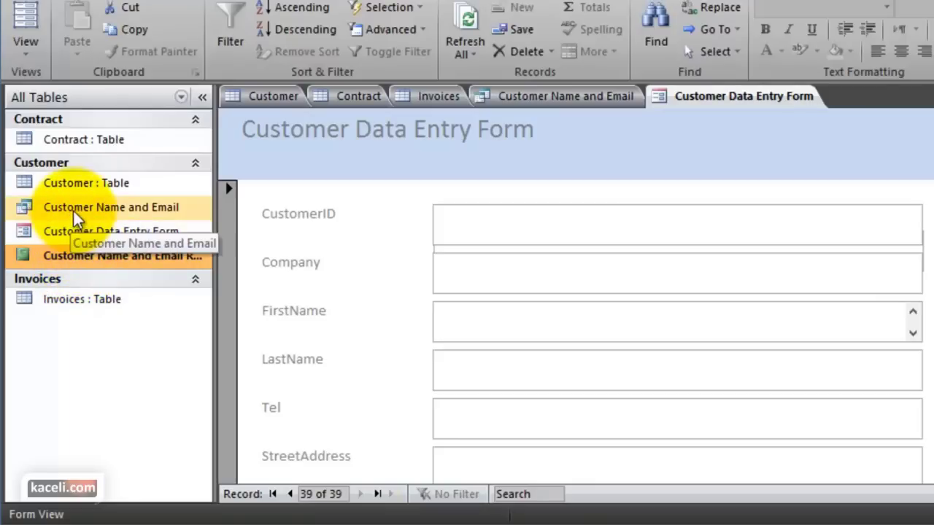
double_click(108, 260)
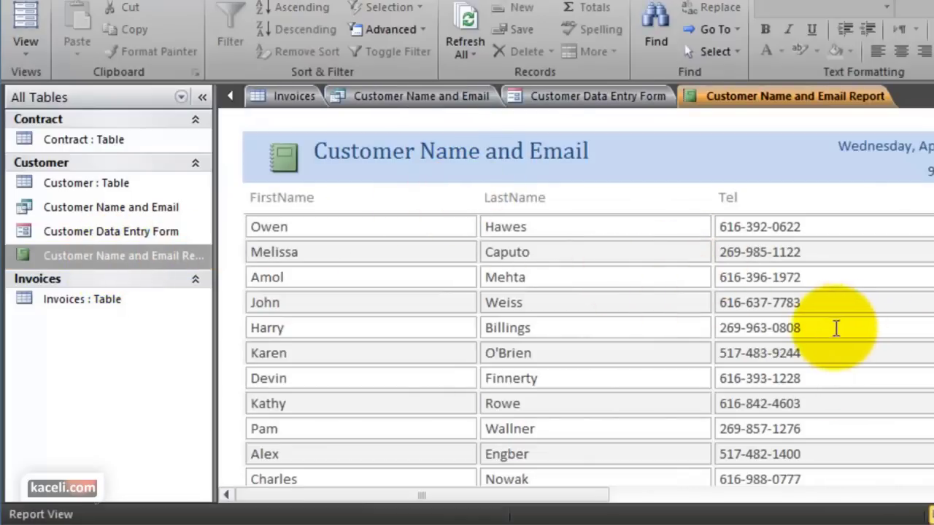
left_click(91, 140)
left_click(85, 183)
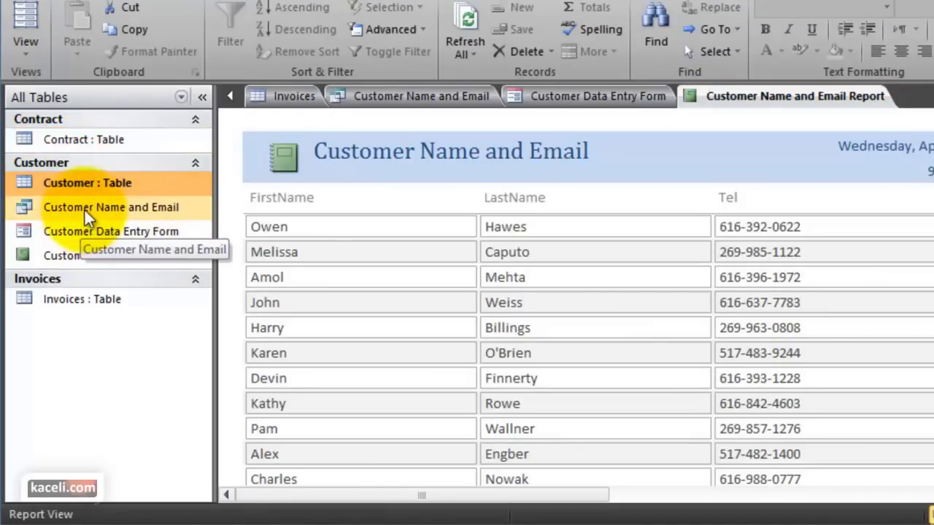
left_click(109, 210)
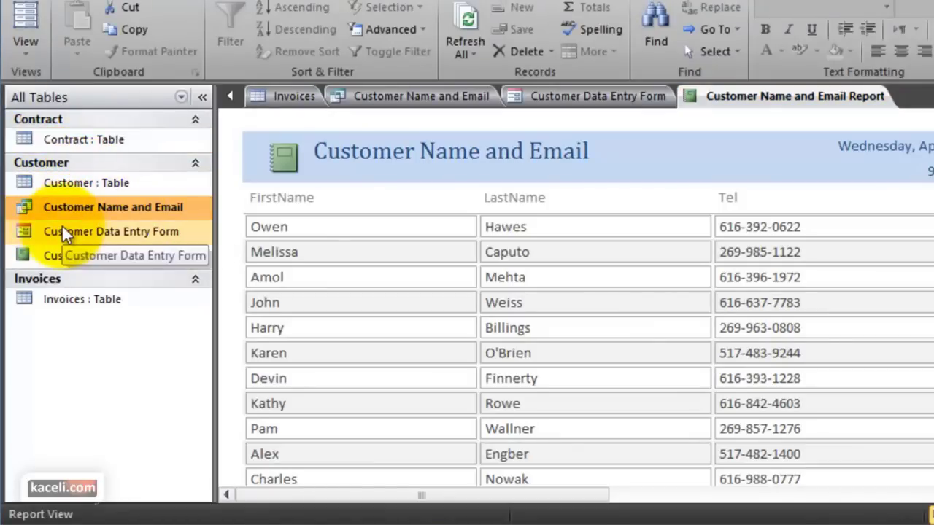
left_click(101, 234)
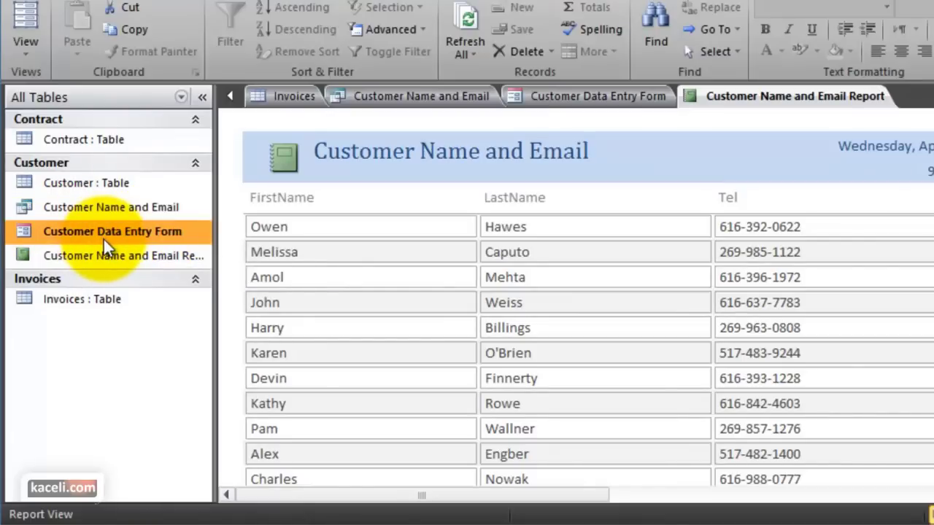
left_click(100, 254)
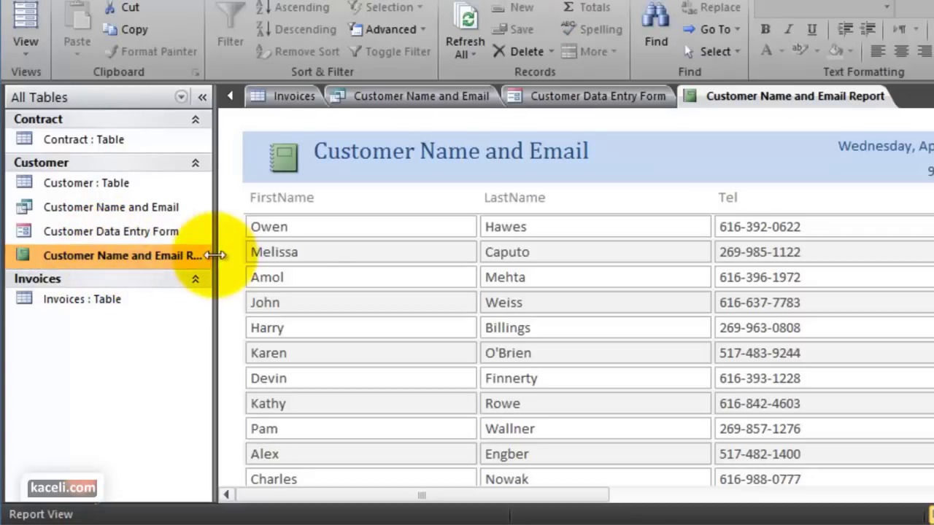